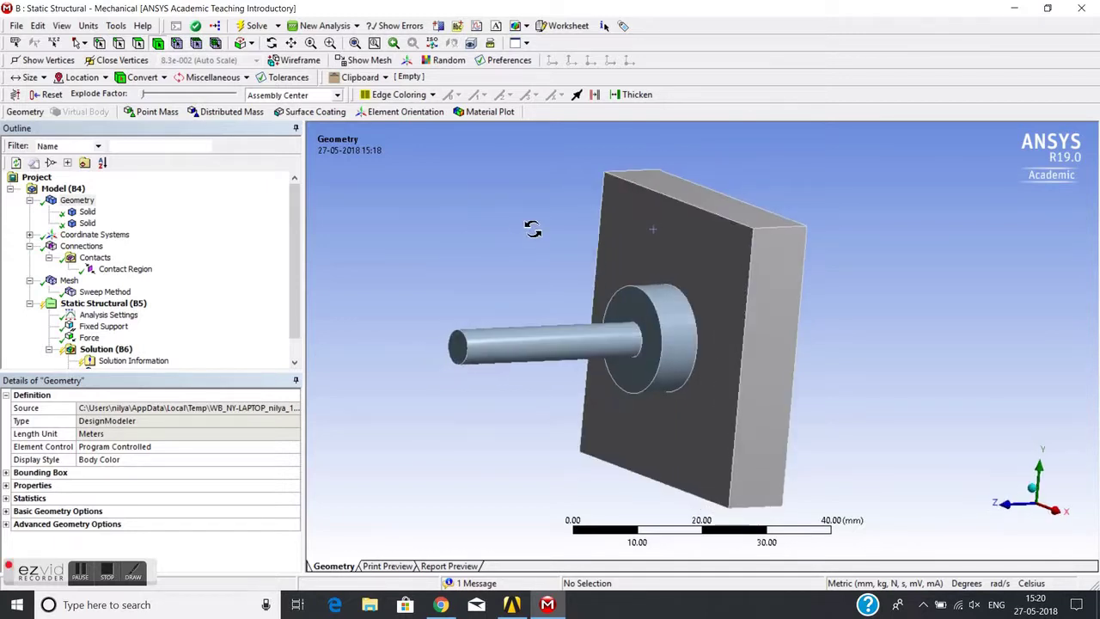
# Step: Sketch a rectangle on the XY plane, with model units set to millimetres
pyautogui.moveTo(533, 228); pyautogui.dragTo(470, 223, button='middle')
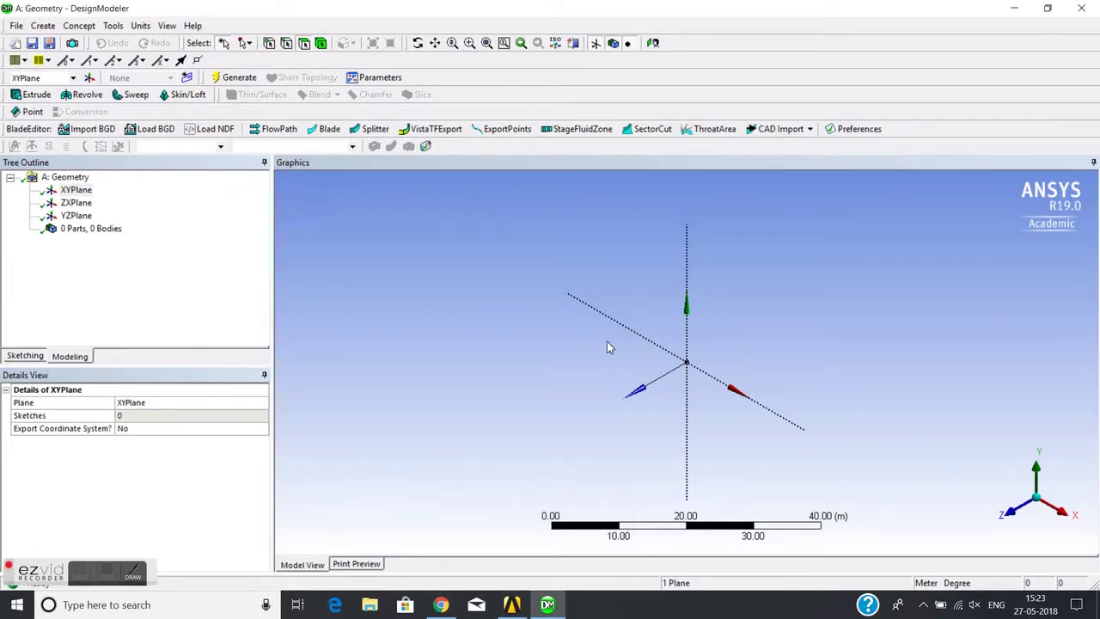
pyautogui.click(75, 190)
pyautogui.click(1012, 520)
pyautogui.click(25, 355)
pyautogui.click(140, 26)
pyautogui.click(162, 72)
pyautogui.click(41, 261)
pyautogui.doubleClick(587, 287)
pyautogui.hotkey('ctrl', 'z')
pyautogui.click(581, 283)
pyautogui.click(790, 439)
# Step: Extrude the rectangle sketch 10 mm as an Add Frozen body to form the plate
pyautogui.click(35, 94)
pyautogui.click(116, 416)
pyautogui.click(112, 418)
pyautogui.click(158, 429)
pyautogui.click(262, 429)
pyautogui.click(158, 454)
pyautogui.click(132, 481)
pyautogui.write('10')
pyautogui.click(1061, 481)
pyautogui.click(231, 78)
# Step: Start a new sketch on the YZ plane, with the plate viewed side-on
pyautogui.click(1071, 519)
pyautogui.click(76, 229)
pyautogui.click(608, 326)
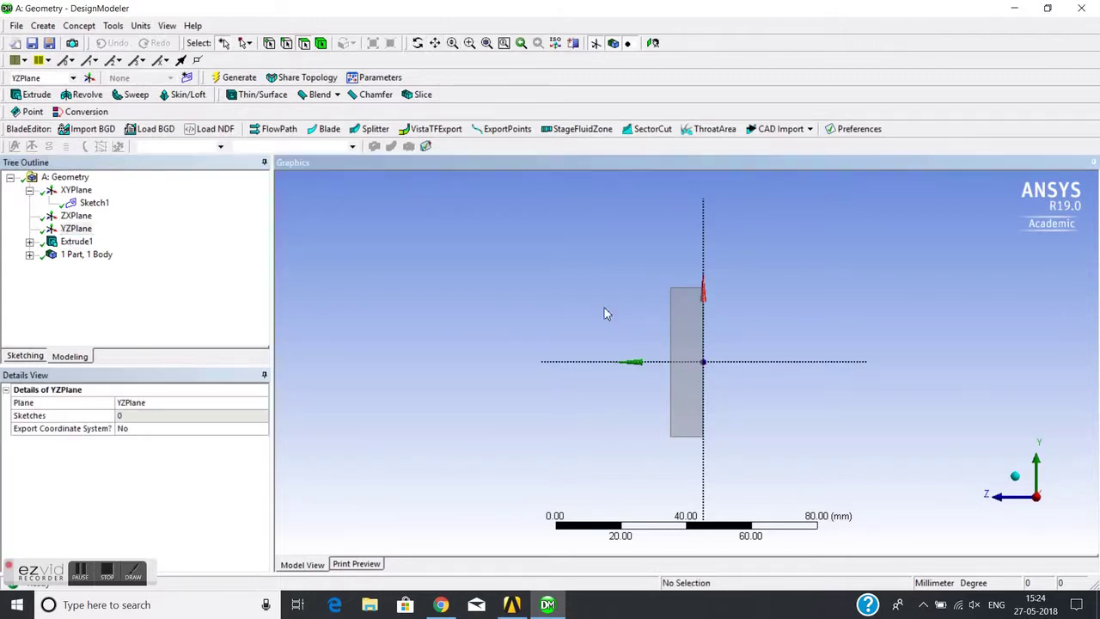
pyautogui.scroll(3, 599, 307)
pyautogui.click(435, 43)
pyautogui.moveTo(569, 279); pyautogui.dragTo(547, 256)
pyautogui.scroll(-1, 548, 256)
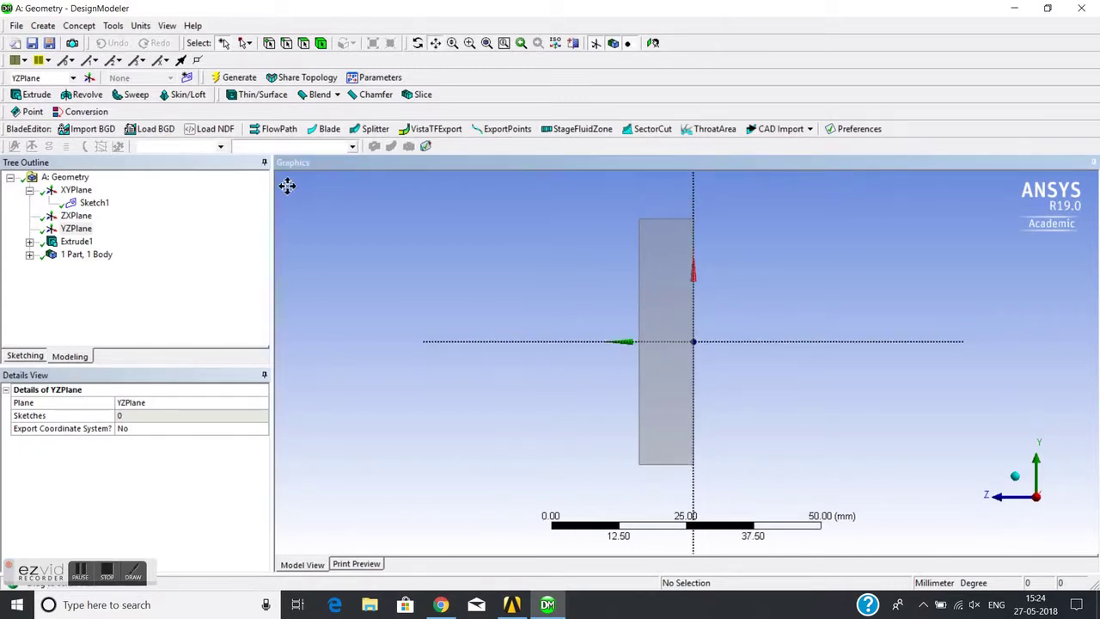
pyautogui.click(79, 233)
pyautogui.click(25, 356)
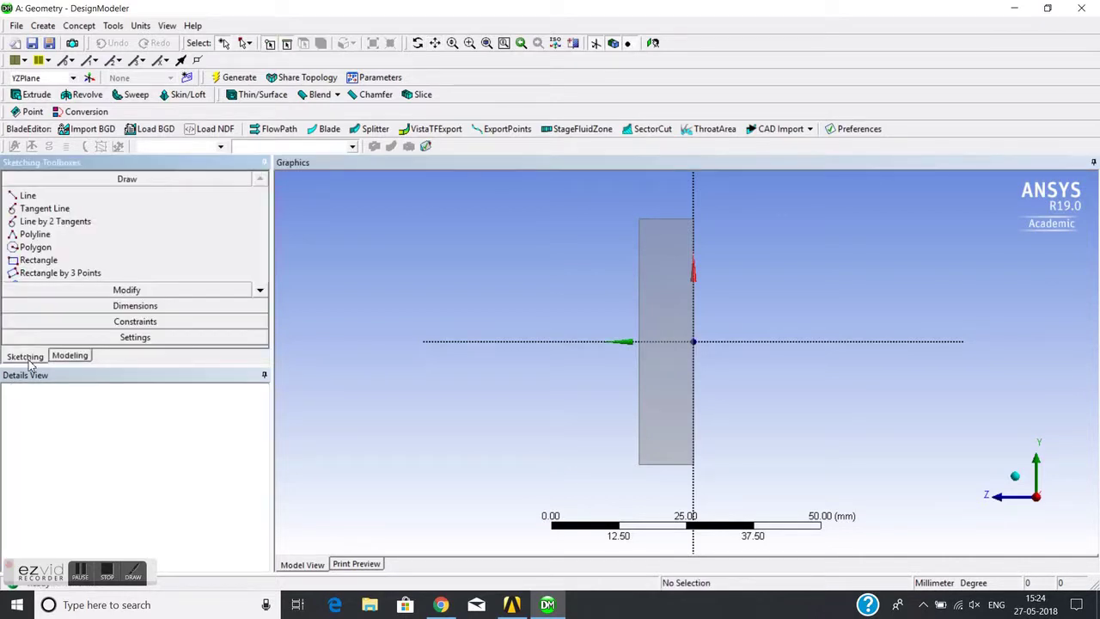
# Step: Draw the stepped shaft outline as a polyline running back along the axis
pyautogui.click(74, 235)
pyautogui.click(737, 342)
pyautogui.click(737, 294)
pyautogui.click(694, 295)
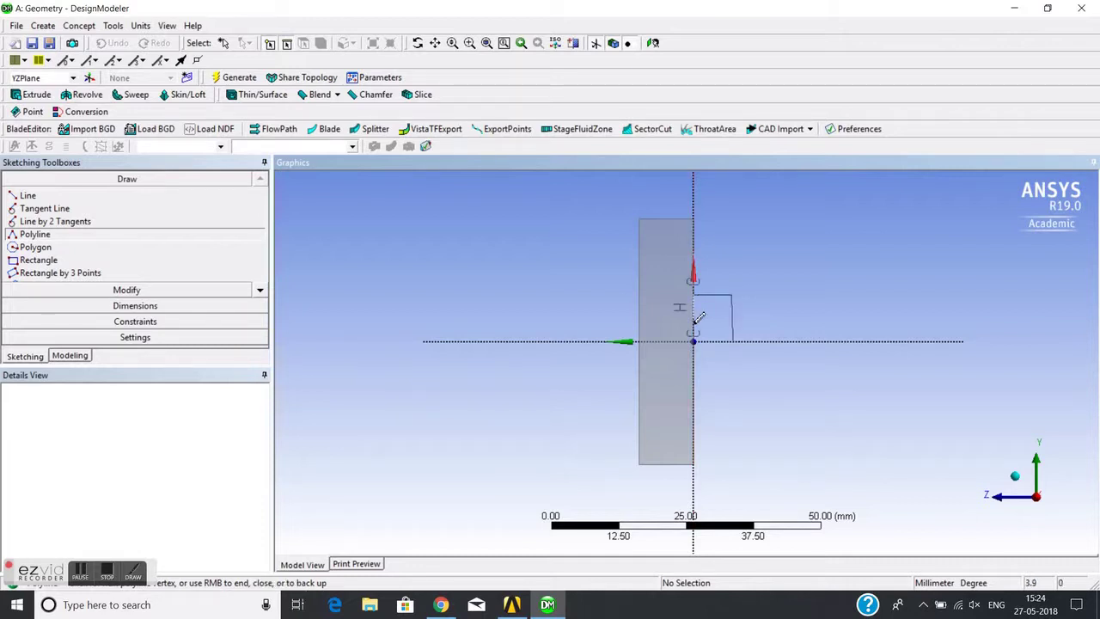
pyautogui.click(695, 319)
pyautogui.click(650, 319)
pyautogui.click(650, 295)
pyautogui.click(606, 297)
pyautogui.click(606, 327)
pyautogui.click(429, 326)
pyautogui.click(431, 341)
pyautogui.click(734, 341)
pyautogui.rightClick(778, 290)
# Step: Close the shaft profile with Closed End and centre the sketch in view
pyautogui.click(809, 309)
pyautogui.scroll(3, 599, 278)
pyautogui.keyDown('ctrl'); pyautogui.moveTo(601, 269); pyautogui.dragTo(690, 392, button='middle'); pyautogui.keyUp('ctrl')
pyautogui.scroll(2, 684, 366)
pyautogui.scroll(-2, 666, 338)
pyautogui.scroll(3, 565, 312)
pyautogui.keyDown('ctrl'); pyautogui.moveTo(659, 285); pyautogui.dragTo(552, 307, button='middle'); pyautogui.keyUp('ctrl')
pyautogui.scroll(-4, 670, 382)
pyautogui.keyDown('ctrl'); pyautogui.moveTo(501, 287); pyautogui.dragTo(460, 301, button='middle'); pyautogui.keyUp('ctrl')
# Step: Revolve Sketch2 about the horizontal axis to create the shaft
pyautogui.click(82, 97)
pyautogui.click(147, 418)
pyautogui.click(142, 429)
pyautogui.click(599, 376)
pyautogui.click(135, 429)
pyautogui.click(234, 79)
# Step: Change Revolve1's operation to Add Frozen and regenerate it
pyautogui.click(95, 268)
pyautogui.click(79, 255)
pyautogui.click(146, 441)
pyautogui.click(146, 442)
pyautogui.click(148, 462)
pyautogui.click(234, 78)
pyautogui.moveTo(499, 344); pyautogui.dragTo(530, 342, button='middle')
pyautogui.click(1043, 497)
pyautogui.scroll(4, 584, 301)
pyautogui.click(435, 43)
pyautogui.moveTo(582, 249); pyautogui.dragTo(530, 250)
pyautogui.scroll(-2, 533, 252)
pyautogui.scroll(-1, 532, 252)
pyautogui.moveTo(516, 270); pyautogui.dragTo(550, 275, button='middle')
# Step: Add a Subtract Boolean with the plate as the target body
pyautogui.click(43, 26)
pyautogui.click(74, 251)
pyautogui.click(207, 419)
pyautogui.click(262, 415)
pyautogui.click(113, 441)
pyautogui.click(110, 428)
pyautogui.click(738, 273)
pyautogui.click(137, 428)
# Step: Use the shaft as tool body with Preserve Tool Bodies Yes and generate the cut
pyautogui.click(129, 450)
pyautogui.click(550, 371)
pyautogui.click(138, 442)
pyautogui.click(263, 456)
pyautogui.click(177, 480)
pyautogui.click(252, 78)
pyautogui.click(1047, 500)
pyautogui.click(435, 43)
pyautogui.moveTo(656, 290); pyautogui.dragTo(496, 289)
pyautogui.moveTo(489, 300); pyautogui.dragTo(532, 313, button='middle')
# Step: Hide the second solid body
pyautogui.click(29, 281)
pyautogui.click(88, 307)
pyautogui.rightClick(86, 308)
pyautogui.click(120, 317)
pyautogui.moveTo(500, 356); pyautogui.dragTo(454, 250, button='middle')
# Step: Delete the two ring faces with a Face Delete feature and generate it
pyautogui.click(43, 26)
pyautogui.moveTo(77, 282)
pyautogui.click(194, 289)
pyautogui.click(479, 350)
pyautogui.keyDown('ctrl'); pyautogui.click(456, 354); pyautogui.keyUp('ctrl')
pyautogui.click(123, 415)
pyautogui.click(236, 78)
pyautogui.click(1068, 499)
pyautogui.scroll(2, 708, 358)
pyautogui.scroll(-2, 653, 344)
pyautogui.click(90, 319)
# Step: Show the second solid again and start a Boolean with the shaft as target
pyautogui.rightClick(92, 320)
pyautogui.click(120, 340)
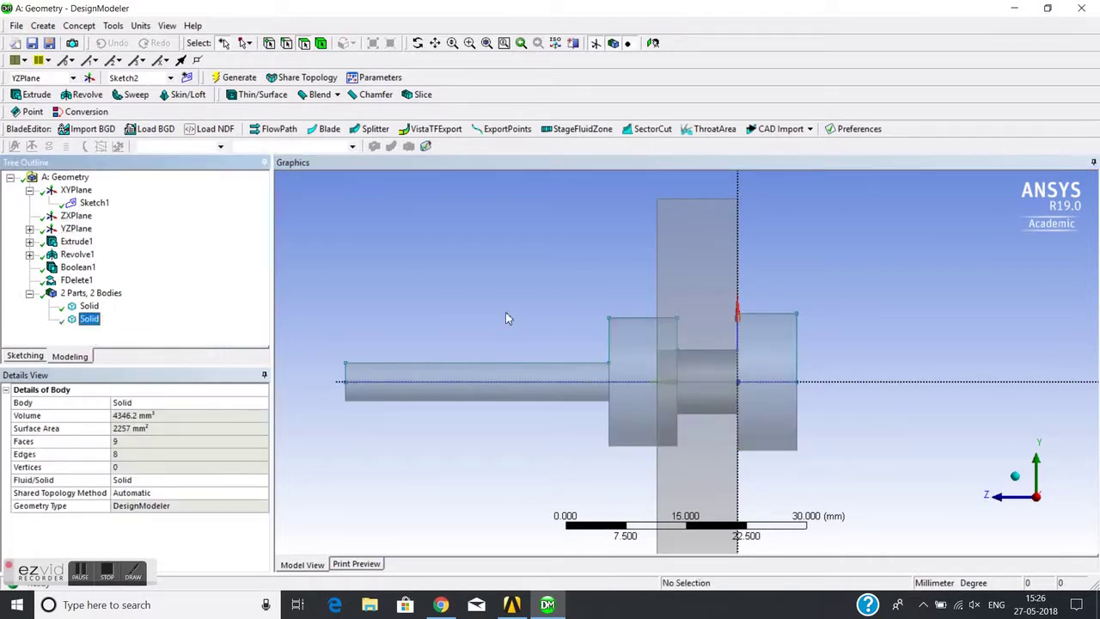
pyautogui.click(43, 26)
pyautogui.click(61, 248)
pyautogui.click(129, 428)
pyautogui.click(460, 385)
pyautogui.click(160, 430)
# Step: Set the disk as tool body, preserve it, and generate the subtraction
pyautogui.click(150, 443)
pyautogui.click(727, 248)
pyautogui.click(139, 442)
pyautogui.click(261, 455)
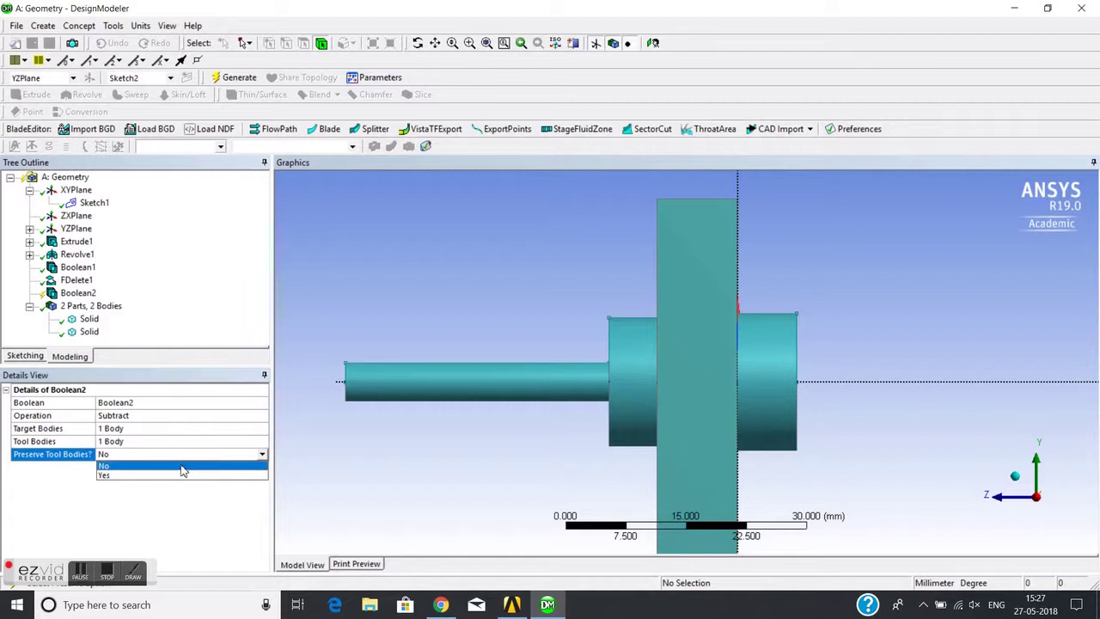
pyautogui.click(172, 478)
pyautogui.click(240, 78)
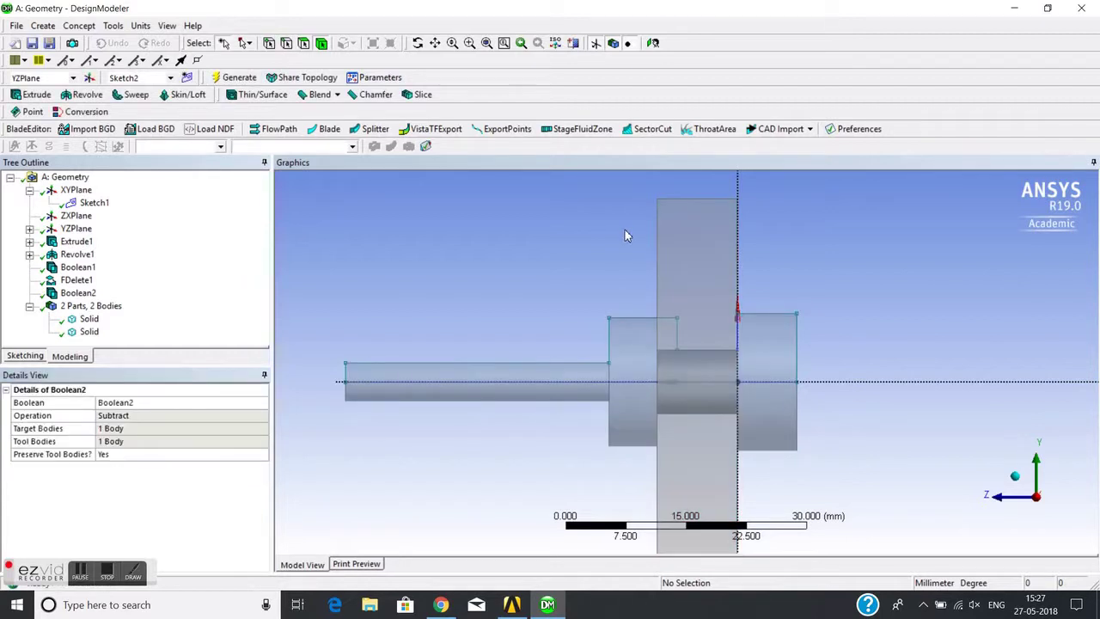
# Step: Hide the shaft body to leave the disk visible
pyautogui.moveTo(584, 314); pyautogui.dragTo(636, 320, button='middle')
pyautogui.click(533, 387)
pyautogui.rightClick(530, 383)
pyautogui.click(558, 302)
pyautogui.moveTo(559, 303); pyautogui.dragTo(416, 307, button='middle')
pyautogui.click(82, 306)
pyautogui.rightClick(488, 228)
pyautogui.click(528, 420)
pyautogui.moveTo(528, 420); pyautogui.dragTo(489, 312, button='middle')
pyautogui.scroll(-3, 669, 291)
pyautogui.scroll(3, 663, 324)
pyautogui.scroll(-1, 662, 324)
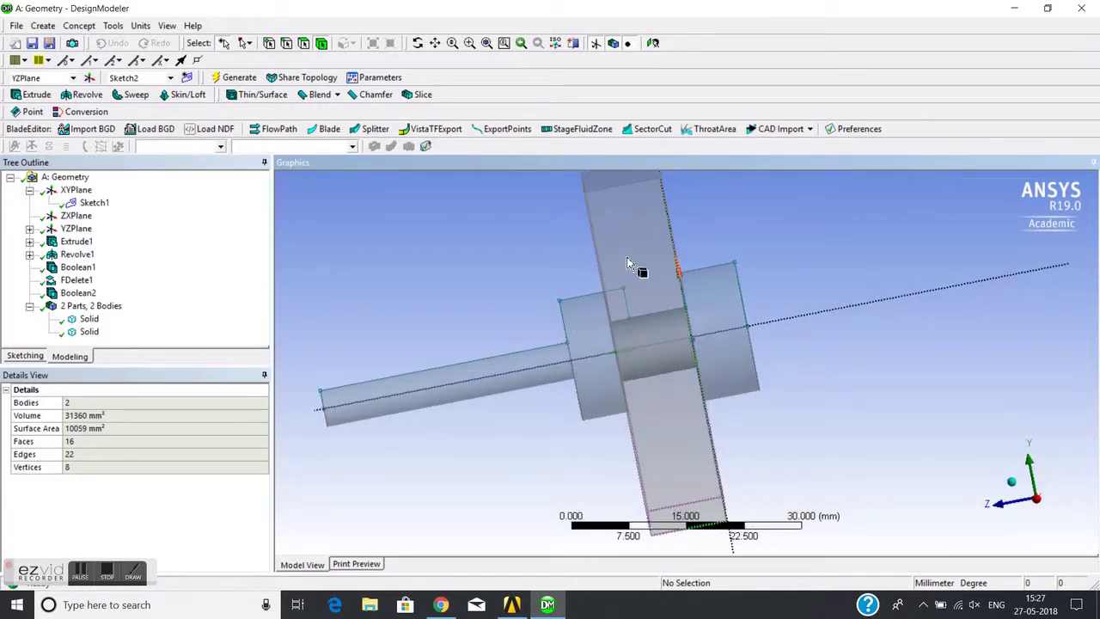
pyautogui.moveTo(576, 306); pyautogui.dragTo(599, 307, button='middle')
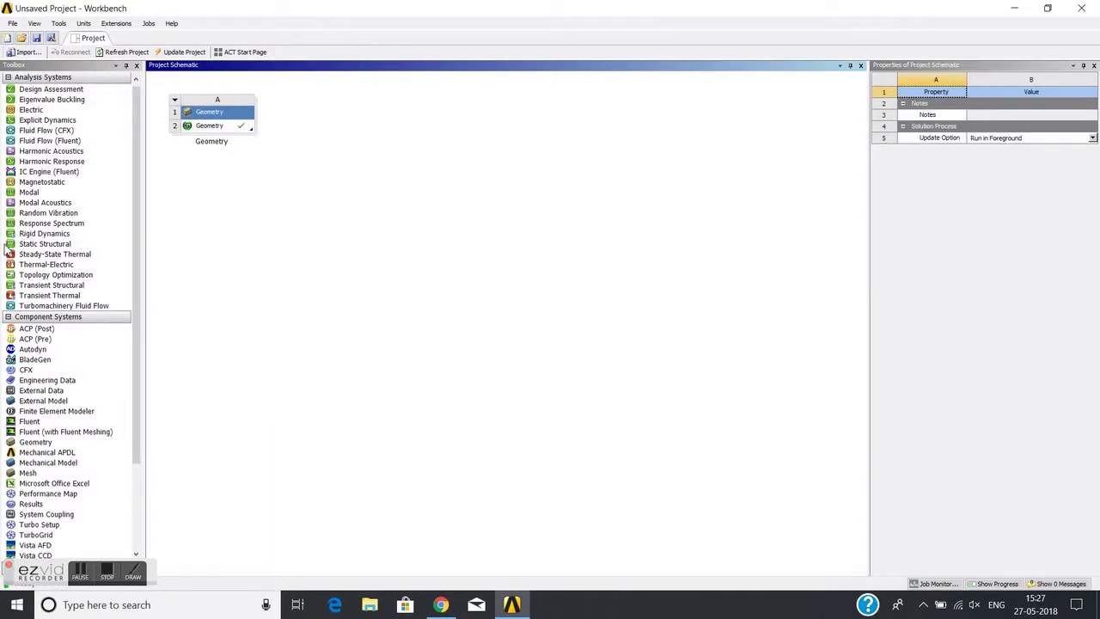
# Step: Add a Static Structural system and link it to the Geometry system's A2 geometry
pyautogui.click(47, 244)
pyautogui.moveTo(47, 244); pyautogui.dragTo(509, 271)
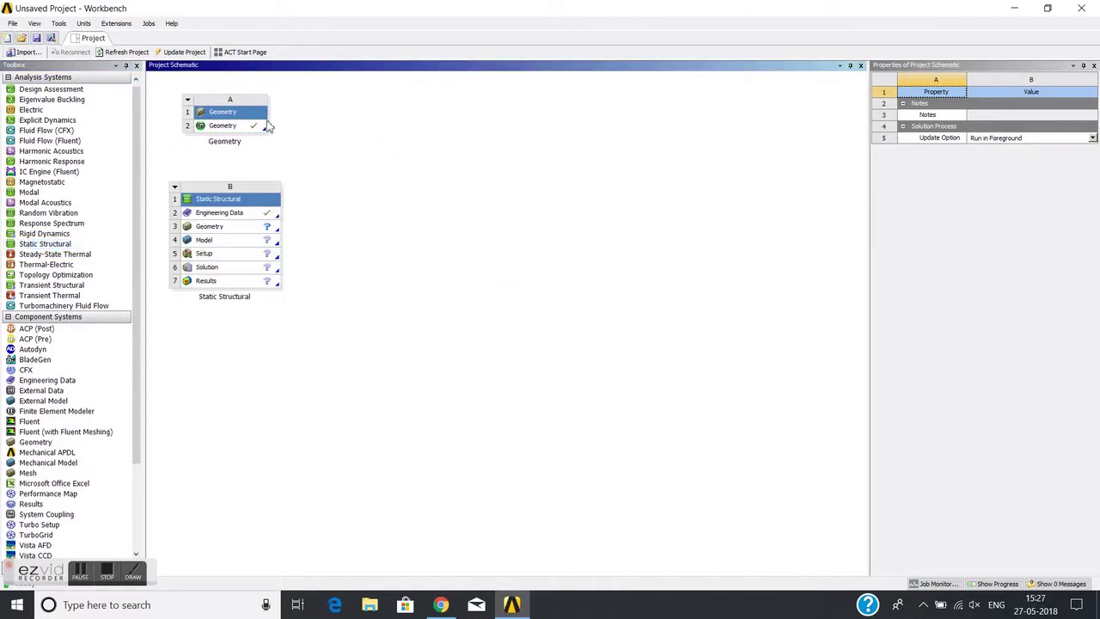
pyautogui.moveTo(254, 134); pyautogui.dragTo(257, 229)
pyautogui.click(340, 153)
# Step: Launch Mechanical from B4 Model and show the plate and shaft in isometric view
pyautogui.doubleClick(324, 154)
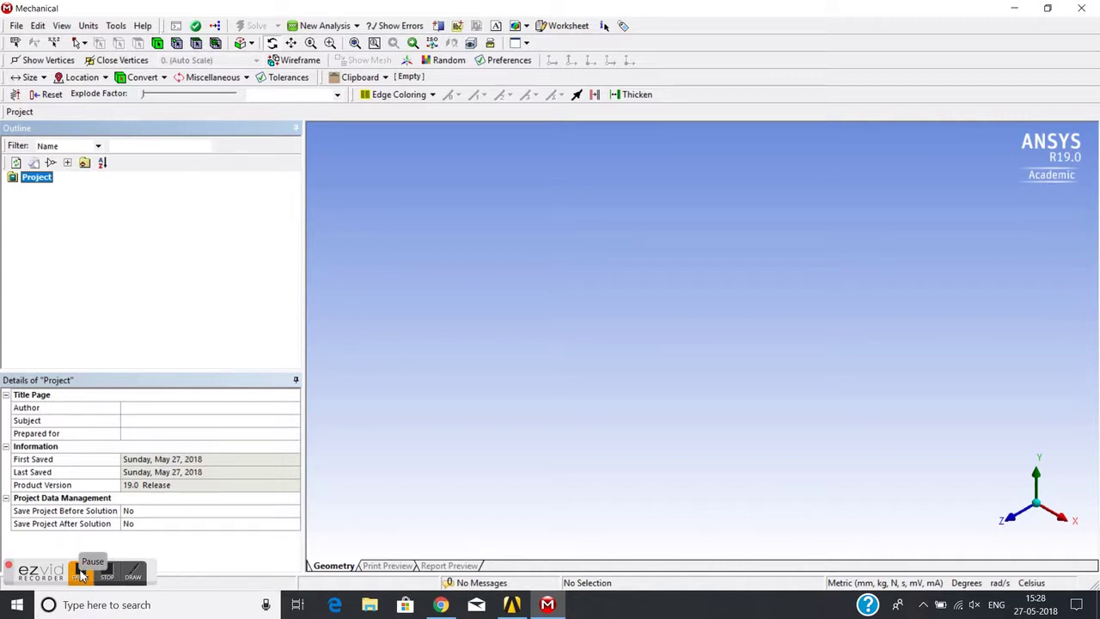
pyautogui.click(81, 574)
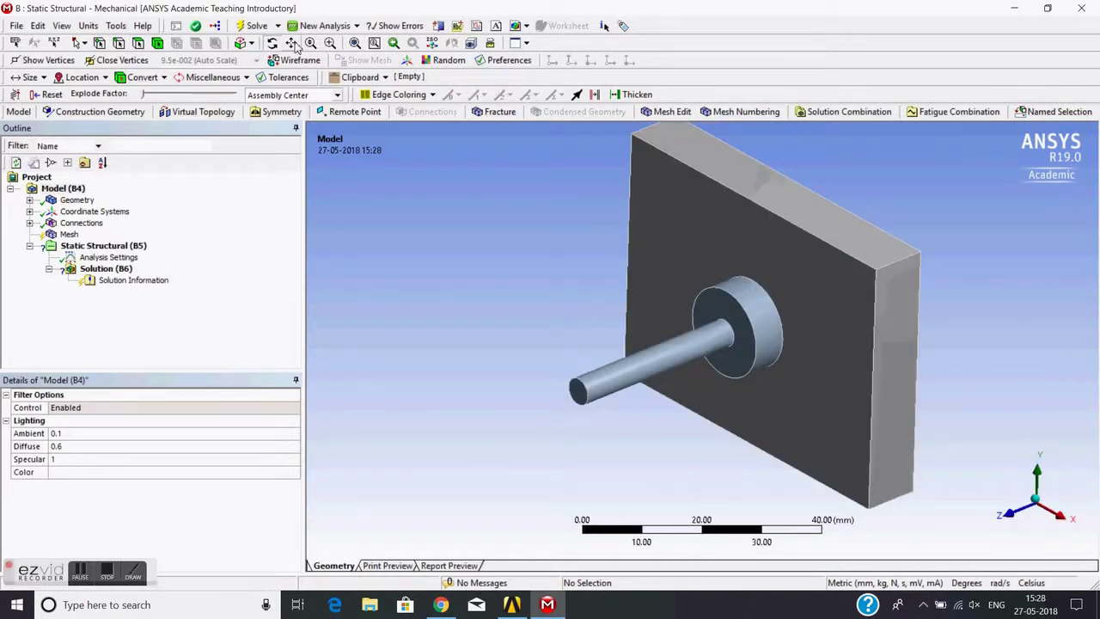
pyautogui.moveTo(645, 332); pyautogui.dragTo(509, 366)
pyautogui.press('KP_0')
# Step: Generate the default mesh on the plate and shaft bodies
pyautogui.click(68, 236)
pyautogui.rightClick(68, 237)
pyautogui.click(112, 284)
# Step: Zoom in on the meshed boss and bolt head, then expand Connections > Contacts
pyautogui.click(310, 43)
pyautogui.moveTo(395, 163); pyautogui.dragTo(621, 331)
pyautogui.moveTo(595, 320)
pyautogui.mouseDown(button='middle')
pyautogui.moveTo(627, 283)
pyautogui.moveTo(562, 316)
pyautogui.moveTo(695, 289)
pyautogui.moveTo(597, 300)
pyautogui.mouseUp(button='middle')
pyautogui.moveTo(536, 218); pyautogui.dragTo(631, 308, button='middle')
pyautogui.scroll(1, 631, 308)
pyautogui.moveTo(582, 300); pyautogui.dragTo(584, 275, button='middle')
pyautogui.click(29, 222)
pyautogui.click(49, 235)
pyautogui.click(121, 247)
pyautogui.moveTo(953, 447); pyautogui.dragTo(933, 444)
pyautogui.scroll(3, 932, 449)
pyautogui.moveTo(967, 258); pyautogui.dragTo(945, 251)
pyautogui.moveTo(959, 300); pyautogui.dragTo(987, 219)
pyautogui.moveTo(994, 207); pyautogui.dragTo(911, 220)
pyautogui.moveTo(304, 321); pyautogui.dragTo(338, 319)
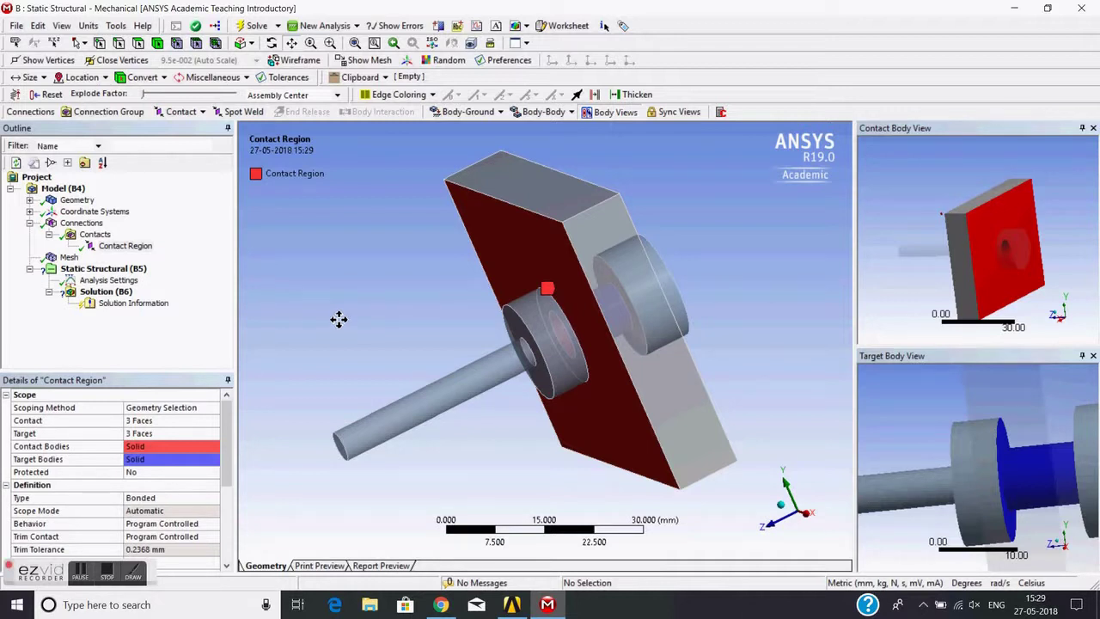
pyautogui.click(69, 257)
pyautogui.moveTo(531, 355); pyautogui.dragTo(639, 329)
pyautogui.scroll(2, 638, 330)
pyautogui.moveTo(685, 305); pyautogui.dragTo(683, 306)
pyautogui.scroll(-2, 684, 306)
pyautogui.scroll(2, 727, 304)
pyautogui.moveTo(727, 304); pyautogui.dragTo(696, 313)
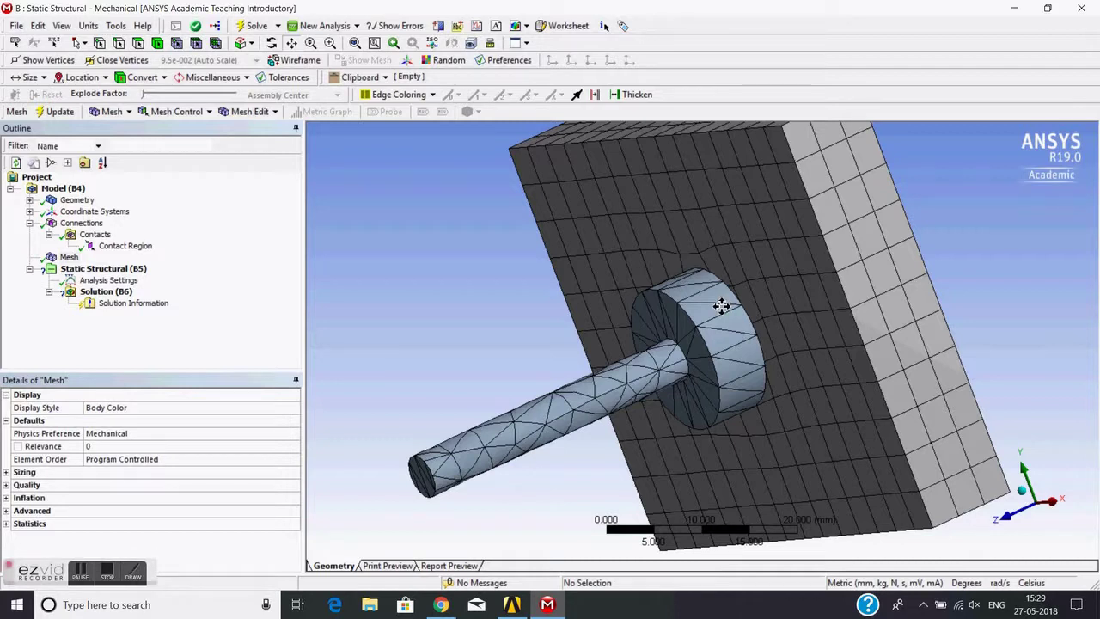
# Step: In the A2 Geometry editor, select both Solid bodies and use Form New Part
pyautogui.click(1081, 10)
pyautogui.click(214, 129)
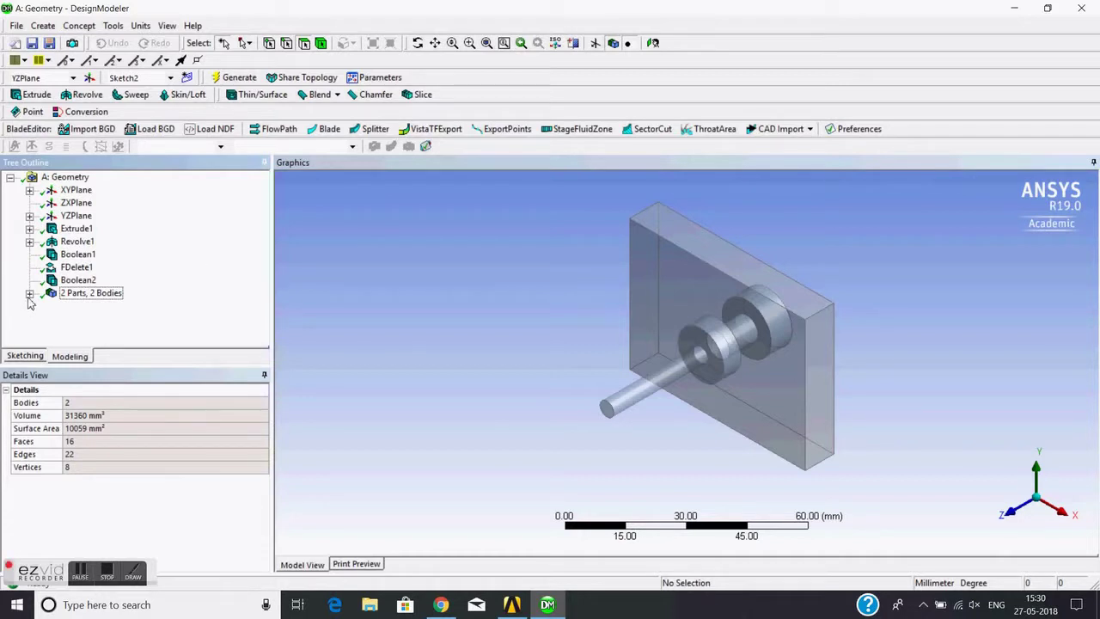
pyautogui.click(29, 294)
pyautogui.click(95, 309)
pyautogui.keyDown('ctrl'); pyautogui.click(96, 318); pyautogui.keyUp('ctrl')
pyautogui.click(90, 307)
pyautogui.keyDown('ctrl'); pyautogui.click(94, 319); pyautogui.keyUp('ctrl')
pyautogui.rightClick(89, 318)
pyautogui.click(120, 365)
# Step: Check the new part holds both bodies, clear the selection and close DesignModeler
pyautogui.click(49, 306)
pyautogui.click(108, 319)
pyautogui.click(108, 331)
pyautogui.click(87, 306)
pyautogui.click(523, 365)
pyautogui.click(1093, 14)
# Step: Reopen the B4 Model and accept re-reading the updated upstream geometry
pyautogui.doubleClick(361, 157)
pyautogui.click(592, 335)
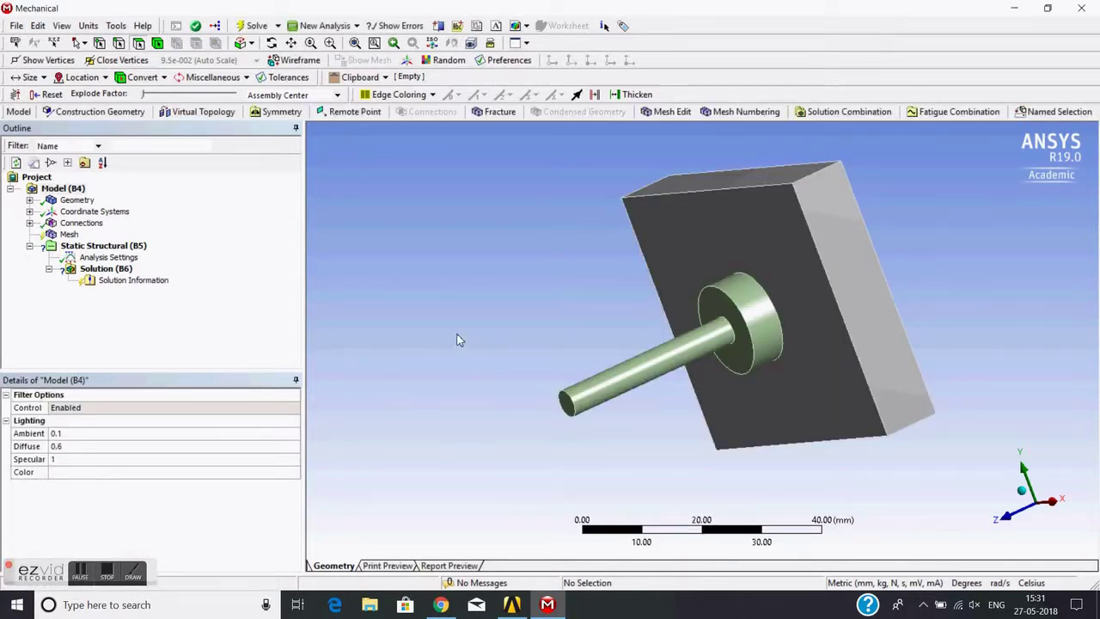
# Step: Review the part's plate and shaft bodies and the contacts after merging
pyautogui.click(29, 200)
pyautogui.click(49, 212)
pyautogui.click(105, 224)
pyautogui.click(103, 234)
pyautogui.click(30, 257)
pyautogui.click(95, 269)
pyautogui.moveTo(714, 275); pyautogui.dragTo(736, 291, button='middle')
pyautogui.click(291, 42)
pyautogui.moveTo(513, 177); pyautogui.dragTo(481, 197)
# Step: Regenerate the mesh and orbit around the collar to inspect the tetrahedral elements
pyautogui.click(68, 281)
pyautogui.rightClick(67, 284)
pyautogui.click(112, 334)
pyautogui.scroll(5, 760, 302)
pyautogui.moveTo(758, 298); pyautogui.dragTo(785, 307, button='middle')
pyautogui.scroll(3, 791, 322)
pyautogui.scroll(-3, 820, 282)
pyautogui.scroll(-2, 719, 340)
pyautogui.scroll(3, 796, 275)
pyautogui.moveTo(749, 291); pyautogui.dragTo(760, 275, button='middle')
pyautogui.scroll(-3, 840, 393)
pyautogui.moveTo(862, 413); pyautogui.dragTo(863, 459, button='middle')
pyautogui.click(727, 329)
pyautogui.rightClick(727, 330)
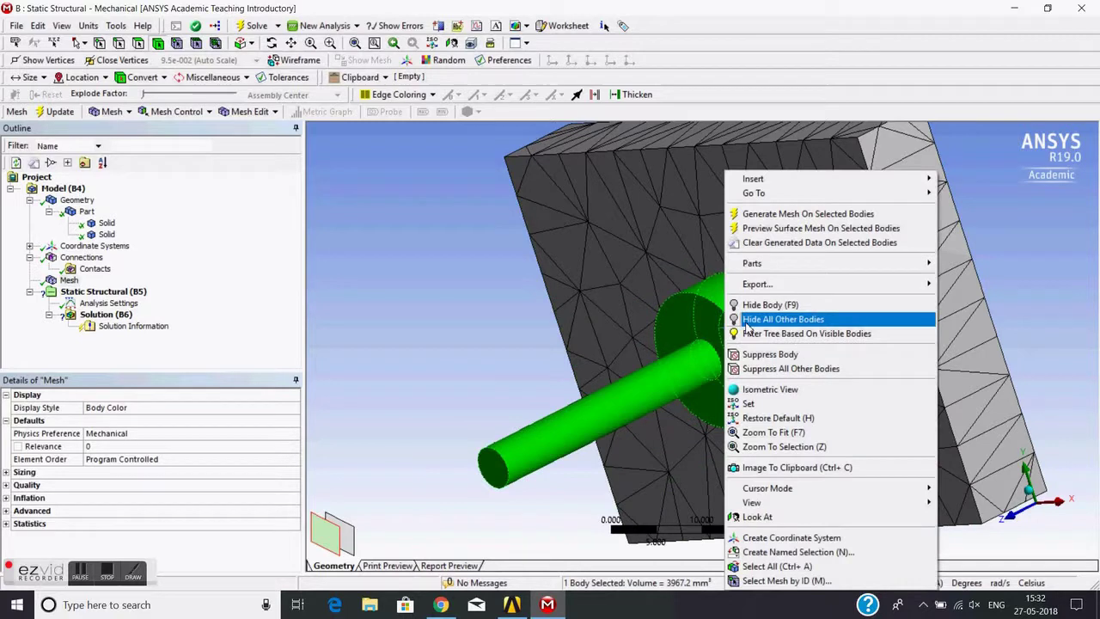
pyautogui.click(761, 305)
pyautogui.moveTo(694, 332); pyautogui.dragTo(739, 274, button='middle')
pyautogui.moveTo(786, 311); pyautogui.dragTo(318, 290, button='middle')
pyautogui.rightClick(391, 250)
pyautogui.click(106, 234)
pyautogui.rightClick(101, 242)
pyautogui.click(144, 353)
pyautogui.click(106, 224)
pyautogui.rightClick(106, 226)
pyautogui.click(147, 336)
pyautogui.click(70, 280)
pyautogui.moveTo(713, 286)
pyautogui.mouseDown(button='middle')
pyautogui.moveTo(528, 300)
pyautogui.moveTo(533, 315)
pyautogui.moveTo(810, 295)
pyautogui.moveTo(793, 312)
pyautogui.moveTo(940, 304)
pyautogui.moveTo(791, 310)
pyautogui.moveTo(705, 283)
pyautogui.mouseUp(button='middle')
pyautogui.rightClick(544, 242)
pyautogui.click(593, 284)
pyautogui.moveTo(485, 301); pyautogui.dragTo(560, 335, button='middle')
pyautogui.scroll(-5, 519, 284)
# Step: Keep the mesh Physics Preference set to Mechanical
pyautogui.scroll(2, 452, 253)
pyautogui.scroll(2, 533, 363)
pyautogui.click(68, 281)
pyautogui.rightClick(68, 283)
pyautogui.click(499, 6)
pyautogui.scroll(-3, 466, 318)
pyautogui.click(148, 435)
pyautogui.click(294, 435)
pyautogui.click(482, 299)
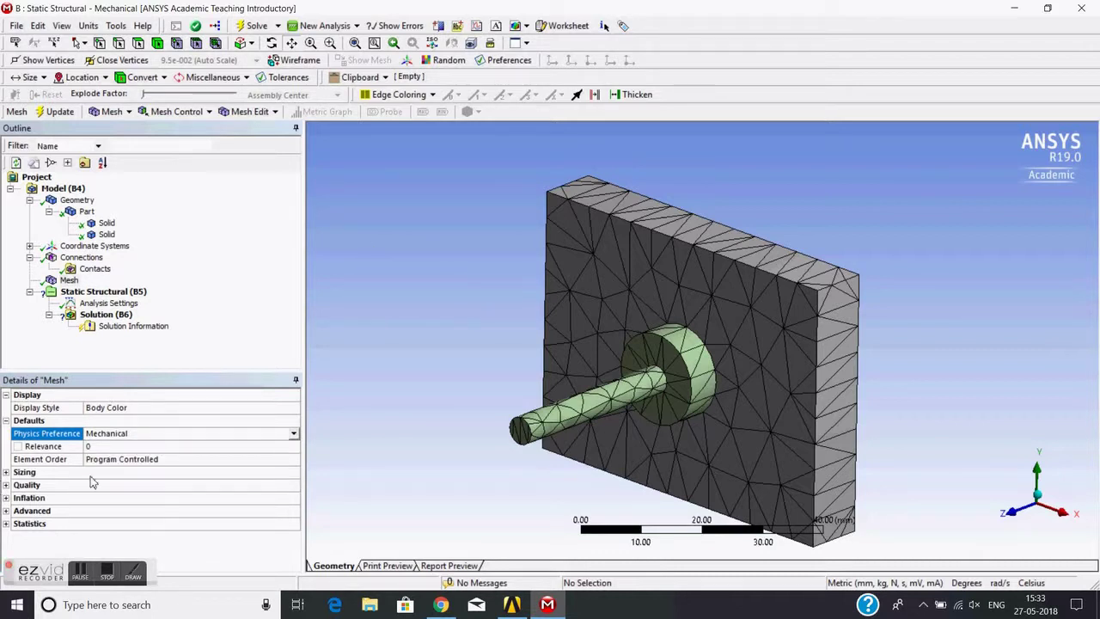
# Step: Expand the Sizing group and keep the Size Function at Adaptive
pyautogui.click(6, 472)
pyautogui.moveTo(295, 432); pyautogui.dragTo(290, 473)
pyautogui.click(169, 407)
pyautogui.click(281, 409)
pyautogui.click(373, 358)
# Step: Set Relevance Center to Medium and regenerate the mesh
pyautogui.scroll(-1, 294, 481)
pyautogui.scroll(1, 294, 481)
pyautogui.click(134, 433)
pyautogui.click(283, 436)
pyautogui.click(100, 456)
pyautogui.rightClick(68, 280)
pyautogui.click(117, 328)
pyautogui.scroll(3, 693, 336)
pyautogui.scroll(-2, 693, 336)
# Step: Review the mesh sizing details and keep Transition at Fast
pyautogui.click(69, 280)
pyautogui.moveTo(290, 426); pyautogui.dragTo(296, 461)
pyautogui.moveTo(294, 498)
pyautogui.mouseDown()
pyautogui.moveTo(291, 507)
pyautogui.moveTo(303, 483)
pyautogui.mouseUp()
pyautogui.click(153, 513)
pyautogui.click(283, 511)
pyautogui.click(164, 521)
pyautogui.moveTo(293, 438); pyautogui.dragTo(293, 472)
pyautogui.moveTo(297, 469); pyautogui.dragTo(294, 509)
# Step: Insert a Sizing control under Mesh
pyautogui.click(66, 281)
pyautogui.rightClick(64, 282)
pyautogui.moveTo(121, 295)
pyautogui.click(240, 309)
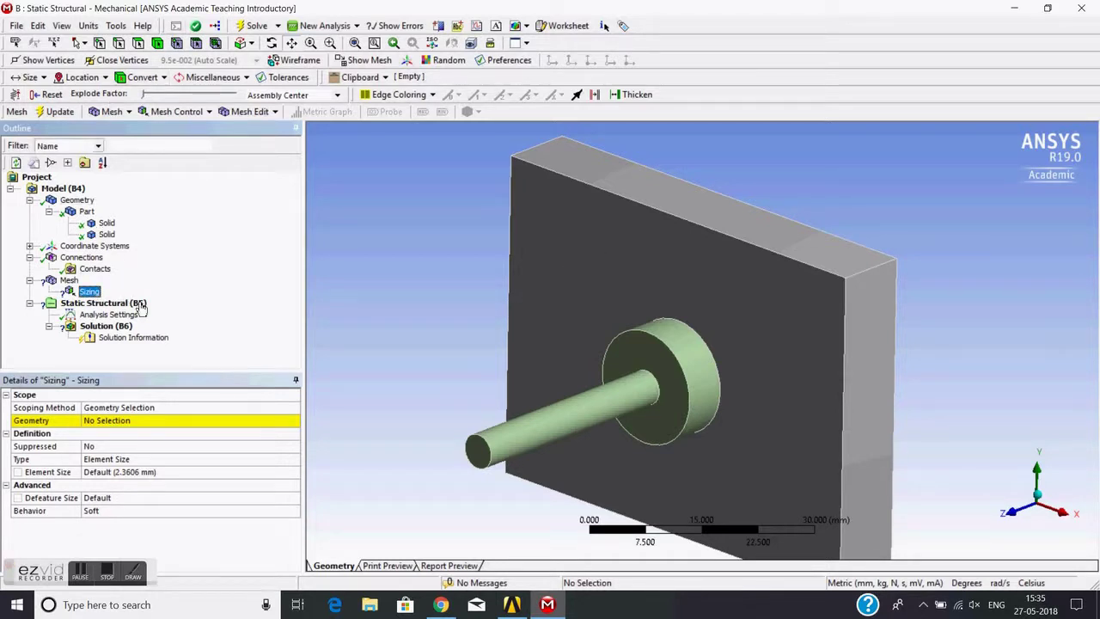
# Step: Orbit the meshed plate and shaft to inspect the mesh
pyautogui.click(69, 280)
pyautogui.moveTo(619, 274); pyautogui.dragTo(559, 301, button='middle')
pyautogui.moveTo(848, 368); pyautogui.dragTo(834, 368, button='middle')
# Step: Hide the shaft body so only the plate shows, then reselect the Sizing control
pyautogui.click(105, 234)
pyautogui.rightClick(108, 236)
pyautogui.click(153, 348)
pyautogui.moveTo(662, 318); pyautogui.dragTo(589, 307, button='middle')
pyautogui.moveTo(519, 258); pyautogui.dragTo(465, 266, button='middle')
pyautogui.click(89, 291)
# Step: Scope the Sizing control to the ring face around the hole
pyautogui.click(135, 420)
pyautogui.click(655, 306)
pyautogui.click(144, 421)
pyautogui.click(94, 268)
pyautogui.click(69, 281)
pyautogui.click(98, 291)
# Step: Set the Face Sizing element size to 0.5 mm
pyautogui.click(154, 474)
pyautogui.press('Return')
pyautogui.scroll(3, 535, 387)
pyautogui.scroll(2, 534, 387)
pyautogui.scroll(2, 524, 336)
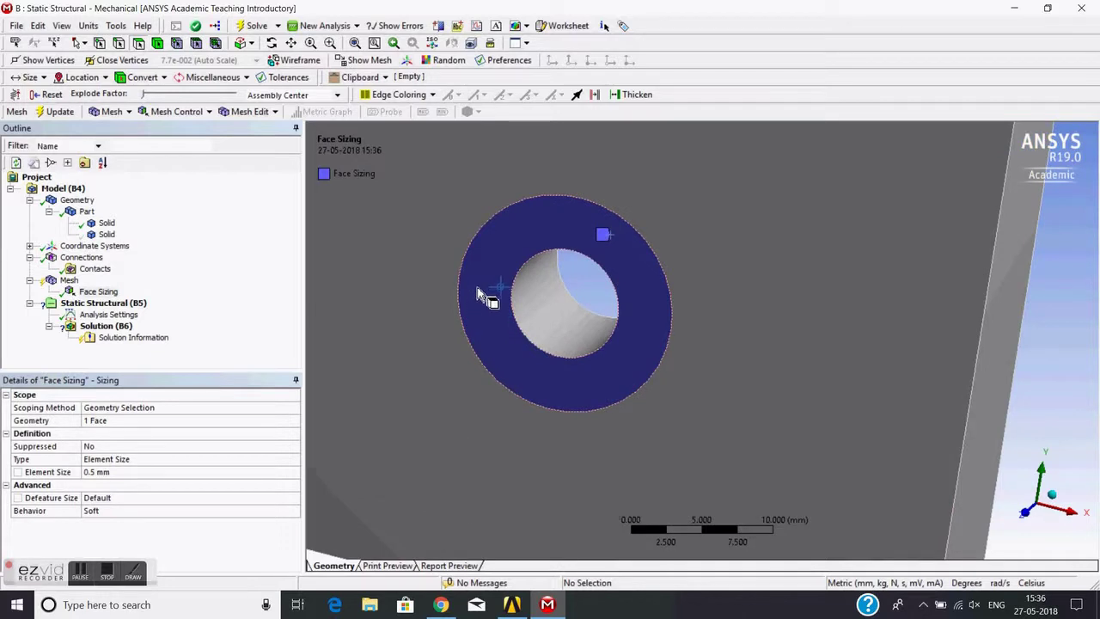
pyautogui.click(103, 472)
pyautogui.write('1')
pyautogui.click(338, 412)
pyautogui.scroll(-4, 487, 278)
pyautogui.click(110, 293)
# Step: Generate the mesh on the plate body and view it isometrically
pyautogui.rightClick(497, 216)
pyautogui.click(524, 200)
pyautogui.click(68, 281)
pyautogui.scroll(3, 613, 307)
pyautogui.scroll(-5, 569, 347)
pyautogui.moveTo(569, 346)
pyautogui.mouseDown(button='middle')
pyautogui.moveTo(540, 337)
pyautogui.moveTo(552, 346)
pyautogui.mouseUp(button='middle')
# Step: Insert a Sizing control scoped to the plate's top-left corner vertex
pyautogui.click(67, 281)
pyautogui.rightClick(67, 283)
pyautogui.moveTo(92, 291)
pyautogui.click(312, 312)
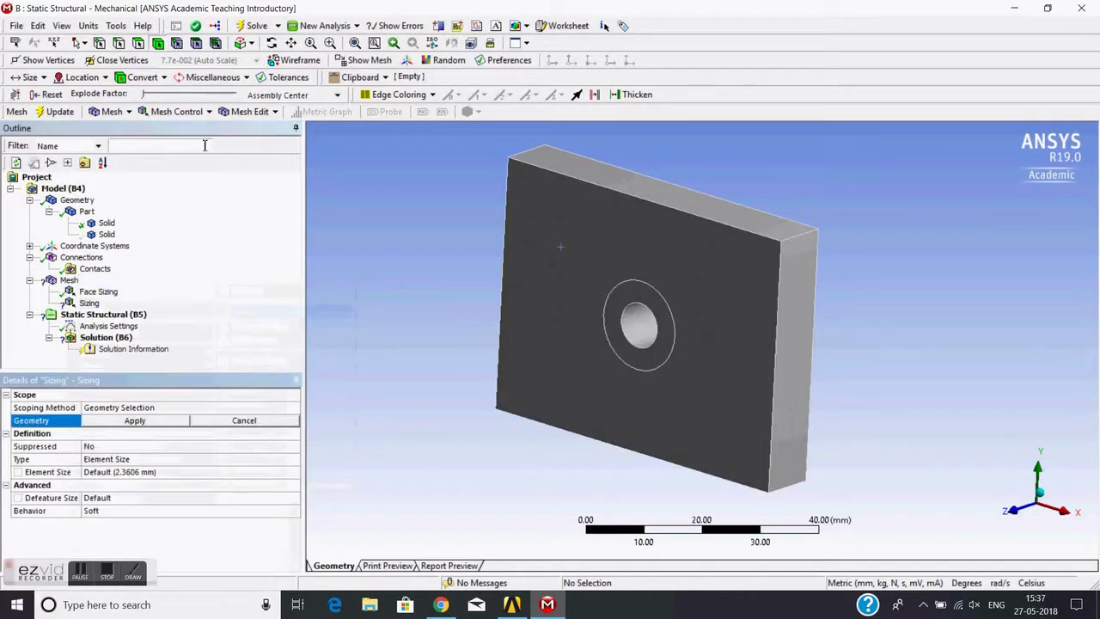
pyautogui.click(509, 159)
pyautogui.moveTo(453, 202); pyautogui.dragTo(436, 216, button='middle')
pyautogui.click(166, 427)
# Step: Give the vertex sizing a 5 mm sphere of influence and 0.5 mm element size
pyautogui.click(174, 475)
pyautogui.write('5')
pyautogui.click(503, 153)
pyautogui.moveTo(464, 214); pyautogui.dragTo(481, 193, button='middle')
pyautogui.click(141, 486)
pyautogui.press('Return')
# Step: Generate the mesh on the plate and view it from the front and top
pyautogui.click(564, 257)
pyautogui.rightClick(565, 258)
pyautogui.click(619, 199)
pyautogui.click(69, 281)
pyautogui.click(442, 234)
pyautogui.press('1')
pyautogui.scroll(8, 598, 308)
pyautogui.moveTo(585, 391); pyautogui.dragTo(484, 317, button='middle')
# Step: Change the mesh Transition setting from Fast to Slow in Details of Mesh
pyautogui.scroll(-1, 172, 520)
pyautogui.click(180, 511)
pyautogui.click(283, 512)
pyautogui.click(169, 534)
# Step: Regenerate the mesh on the selected plate body only
pyautogui.click(570, 348)
pyautogui.rightClick(568, 344)
pyautogui.click(588, 200)
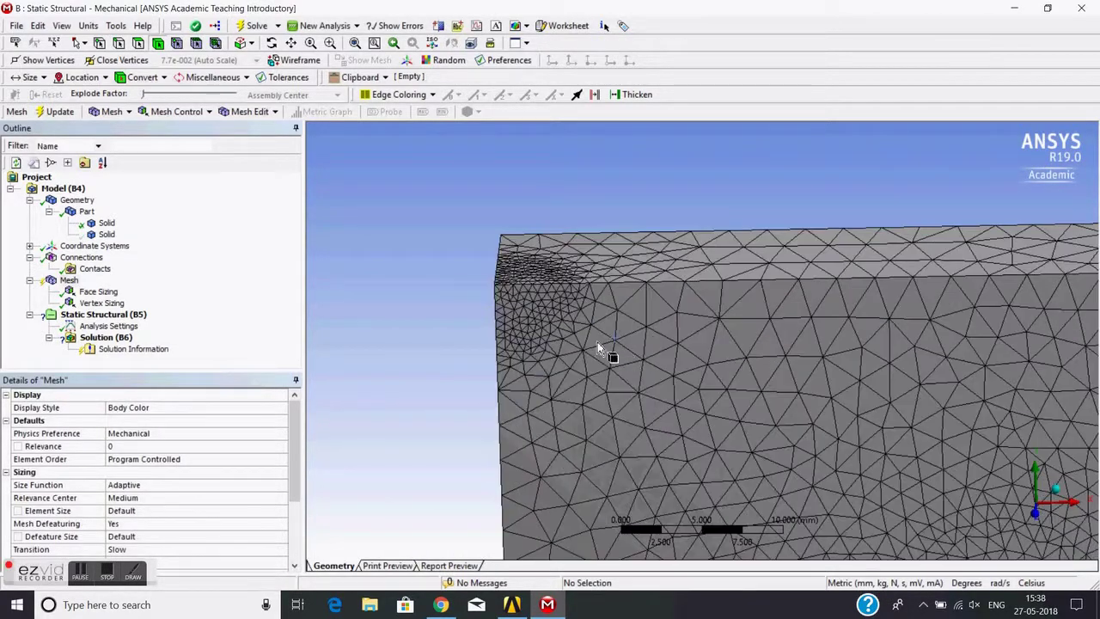
pyautogui.scroll(2, 555, 339)
pyautogui.scroll(2, 507, 314)
# Step: Select and deselect the plate, then expand the Inflation settings of the mesh
pyautogui.click(737, 290)
pyautogui.scroll(-4, 563, 372)
pyautogui.click(421, 298)
pyautogui.scroll(2, 421, 298)
pyautogui.moveTo(293, 454); pyautogui.dragTo(297, 502)
pyautogui.click(7, 536)
# Step: Review the generated mesh plus the Face Sizing and Vertex Sizing controls, then change the geometry selection mode
pyautogui.click(101, 304)
pyautogui.click(69, 281)
pyautogui.click(98, 292)
pyautogui.click(101, 304)
pyautogui.scroll(-5, 683, 277)
pyautogui.click(121, 45)
pyautogui.click(138, 42)
# Step: Pan, orbit and zoom the plate to inspect the finer mesh at the hole and top-left corner
pyautogui.click(763, 345)
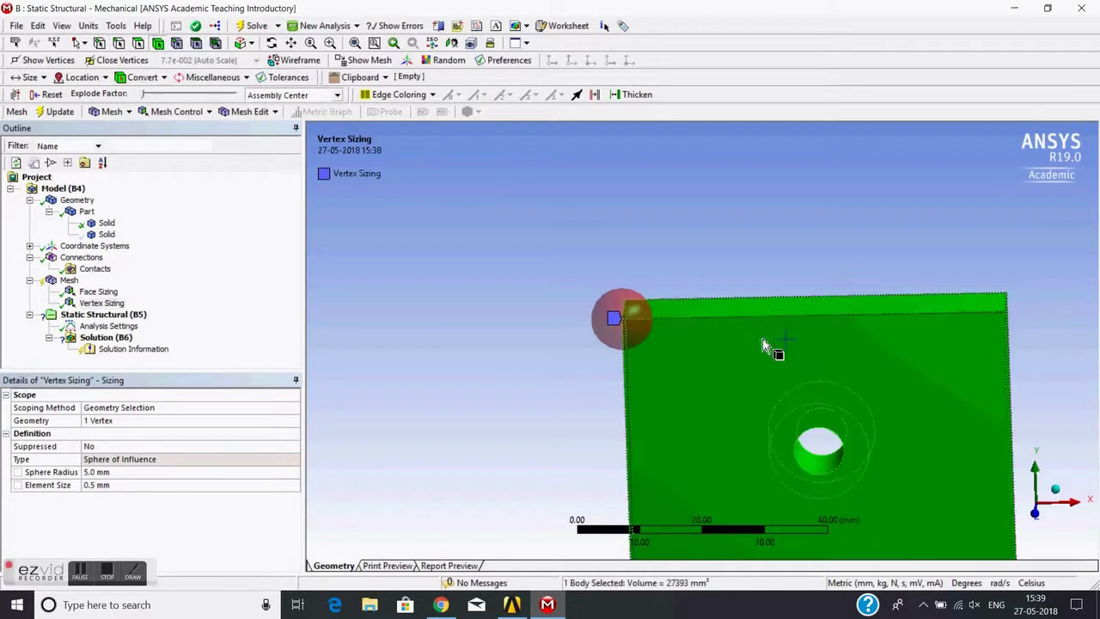
pyautogui.click(767, 222)
pyautogui.click(292, 42)
pyautogui.moveTo(523, 255); pyautogui.dragTo(495, 222)
pyautogui.moveTo(472, 286); pyautogui.dragTo(474, 266, button='middle')
pyautogui.scroll(3, 502, 258)
pyautogui.scroll(-1, 460, 234)
pyautogui.scroll(1, 459, 234)
pyautogui.scroll(1, 454, 245)
pyautogui.moveTo(511, 229); pyautogui.dragTo(485, 223, button='middle')
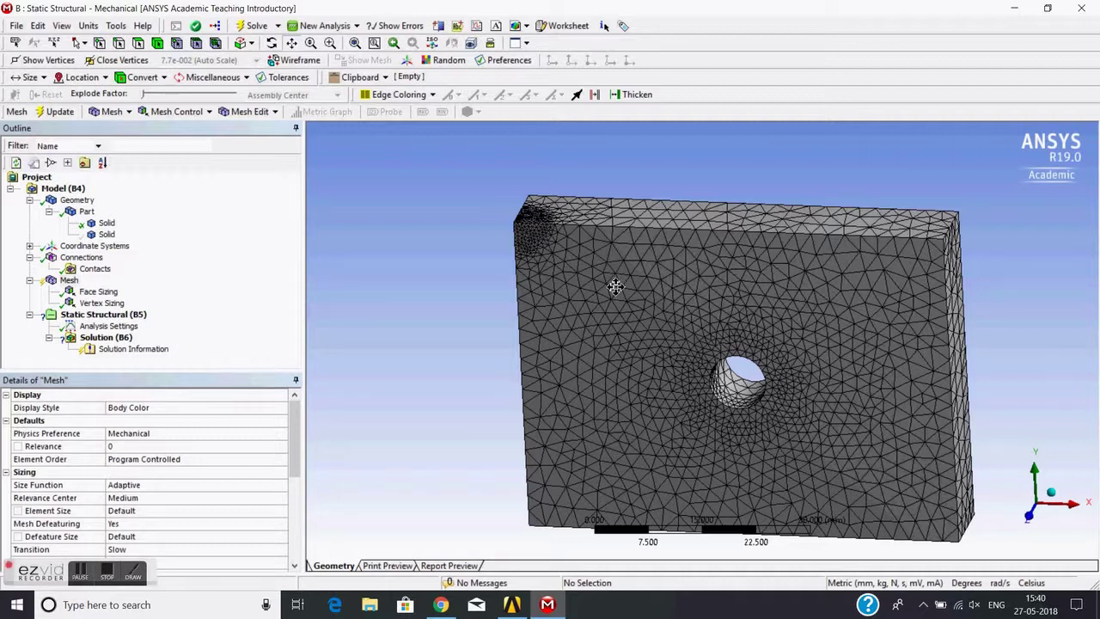